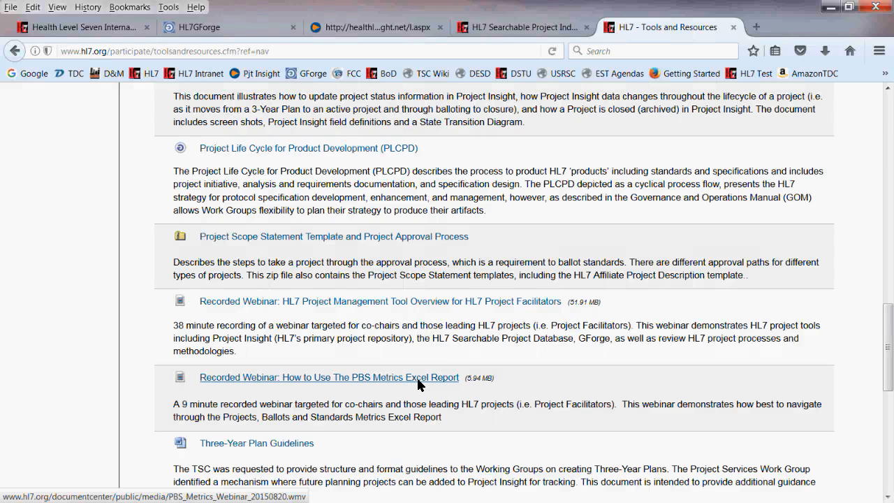
- Look over the already open HL7 home, GForge, Project Insight login and Searchable Project Database pages, ending on the HL7 home page
{"action": "left_click", "coordinate": [64, 32]}
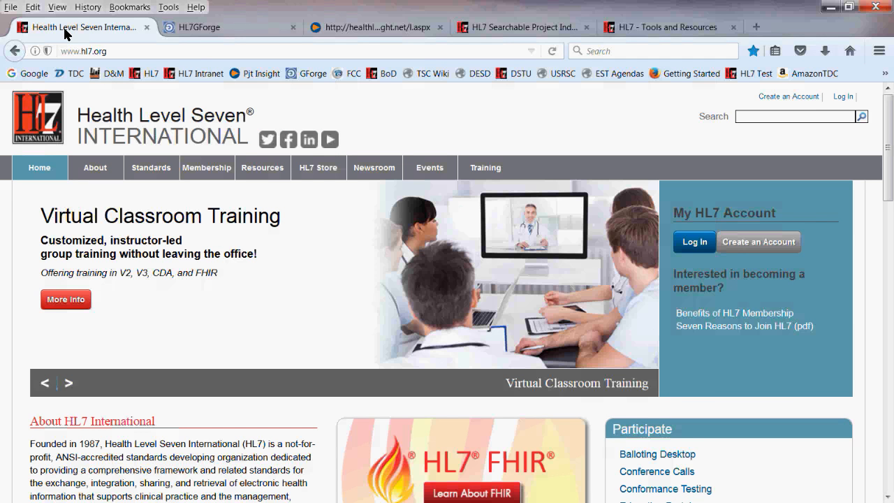
{"action": "left_click", "coordinate": [199, 27]}
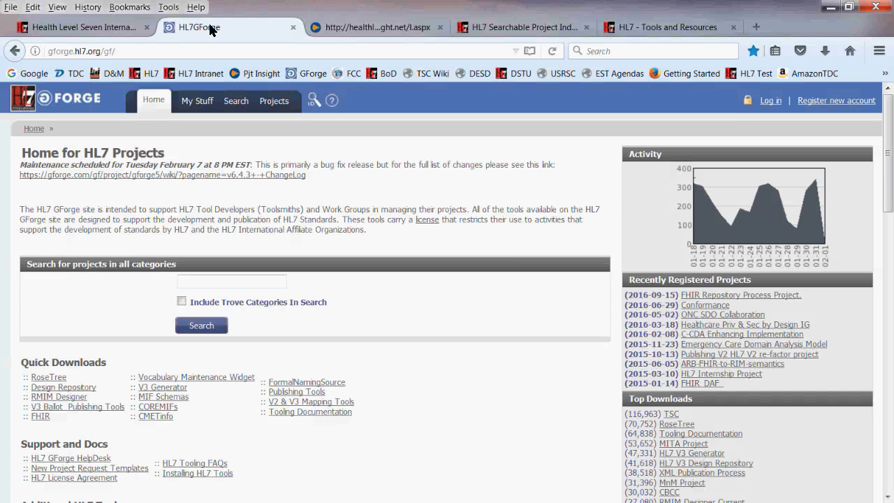
{"action": "left_click", "coordinate": [340, 28]}
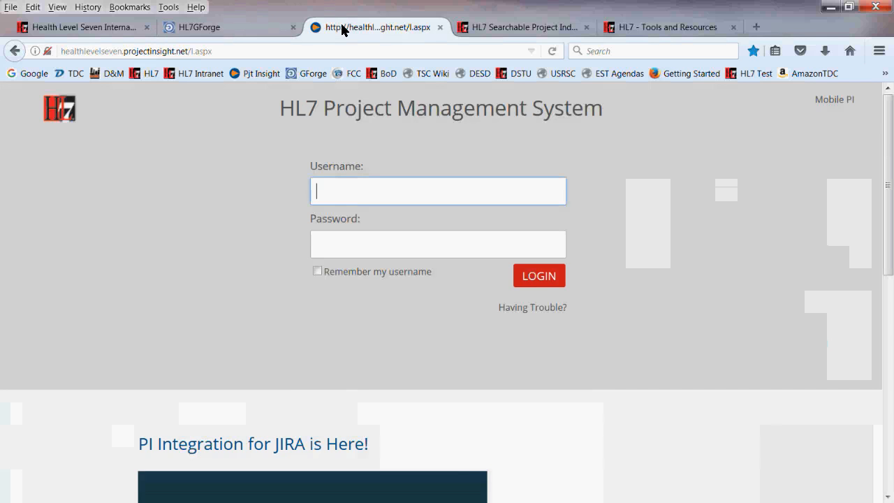
{"action": "left_click", "coordinate": [519, 28]}
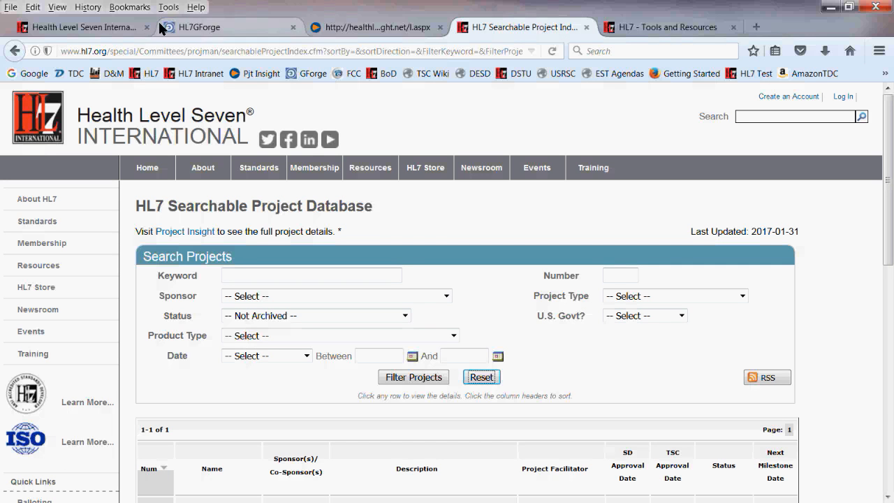
{"action": "left_click", "coordinate": [101, 28]}
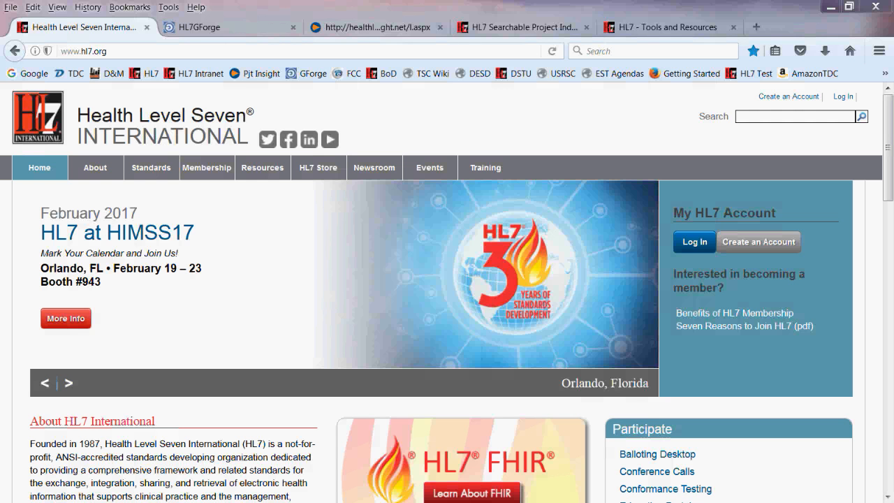
- Switch to the PBS_Metrics_20170105_2017JanWGM workbook in Excel and examine the Emergency Care Work Group's Project Insight metrics on the Report Card sheet
{"action": "left_click_drag", "start_coordinate": [0, 279], "coordinate": [552, 133]}
{"action": "left_click", "coordinate": [604, 134]}
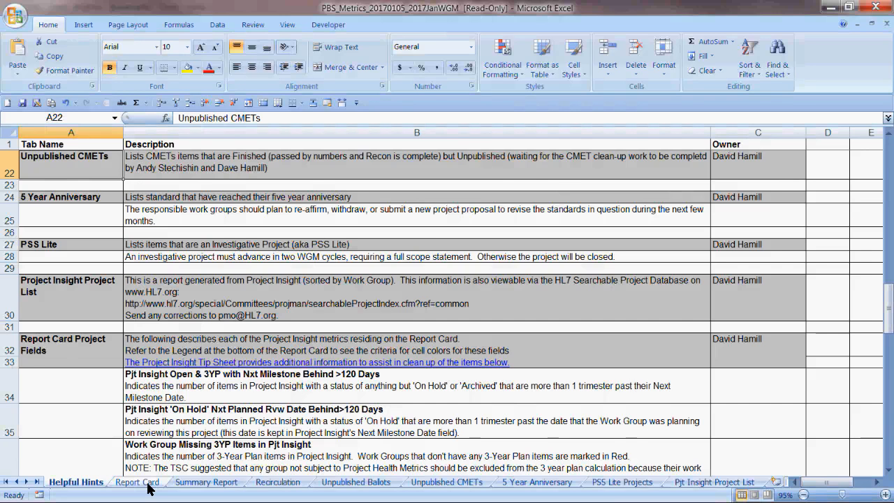
{"action": "left_click", "coordinate": [147, 484]}
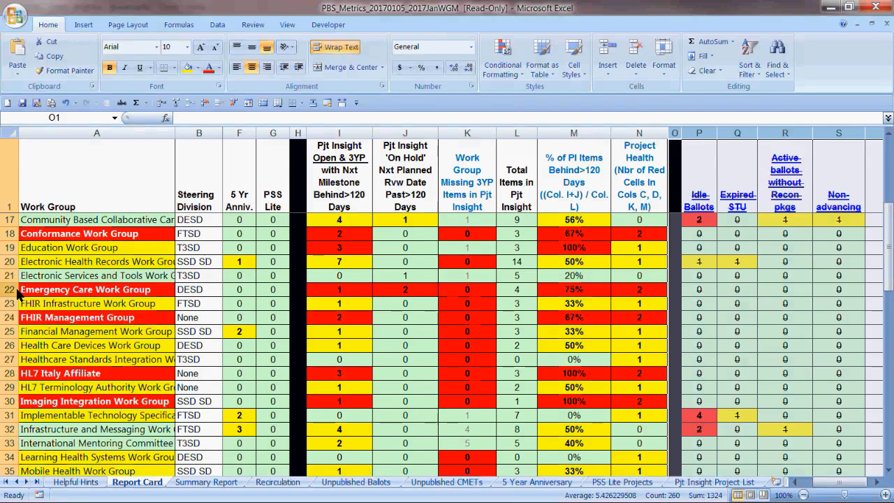
{"action": "left_click", "coordinate": [12, 289]}
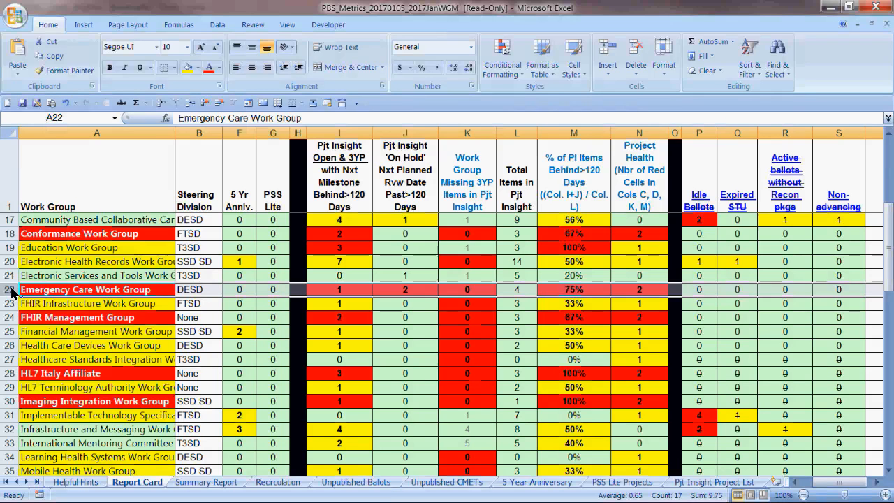
{"action": "left_click", "coordinate": [340, 289]}
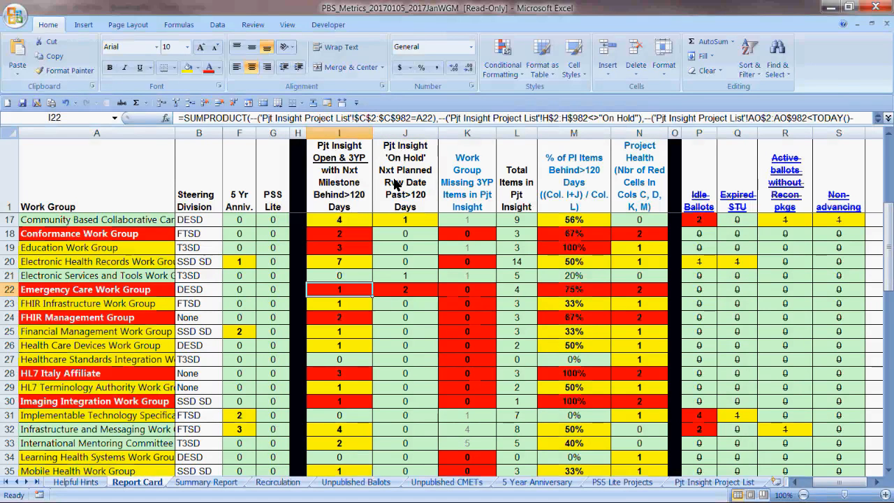
{"action": "left_click", "coordinate": [396, 183]}
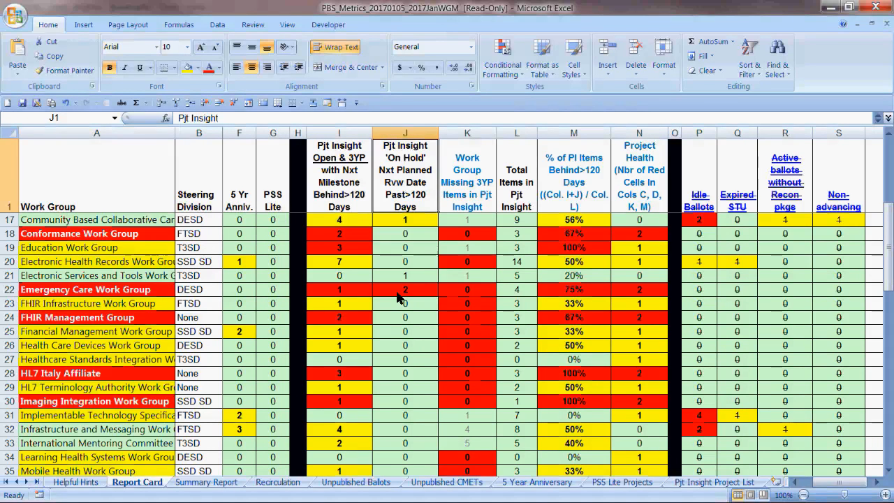
{"action": "left_click", "coordinate": [397, 292]}
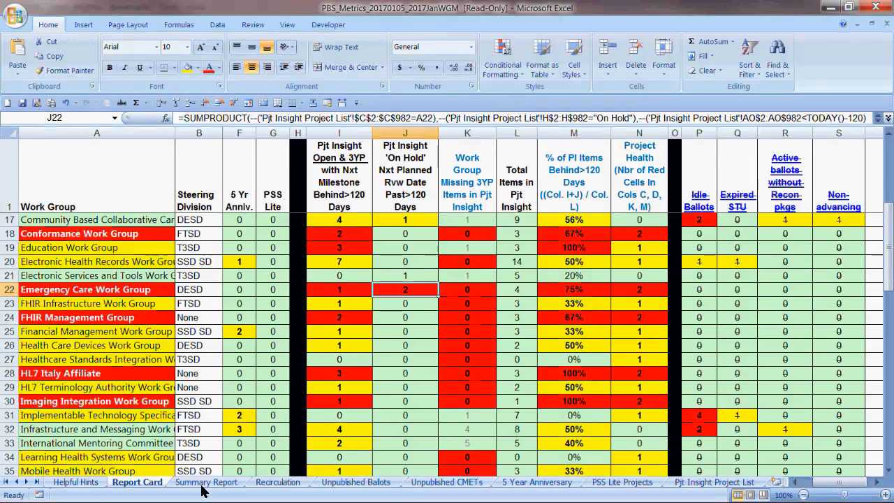
- On the Summary Report sheet, reset the Work Group filter to include all work groups
{"action": "left_click", "coordinate": [205, 481]}
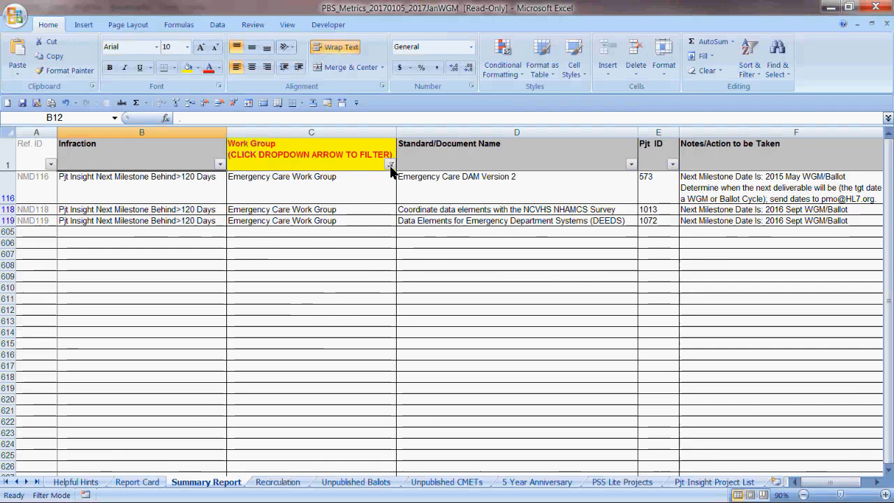
{"action": "left_click", "coordinate": [390, 164]}
{"action": "left_click", "coordinate": [270, 271]}
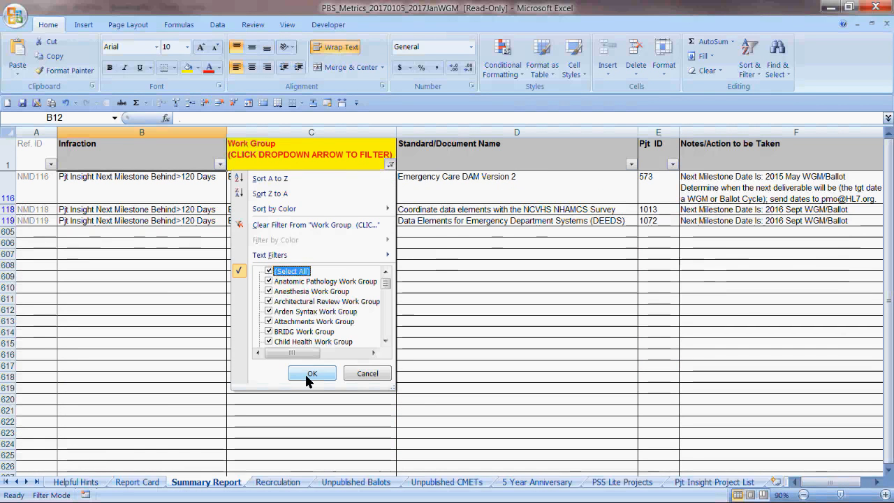
{"action": "left_click", "coordinate": [304, 372]}
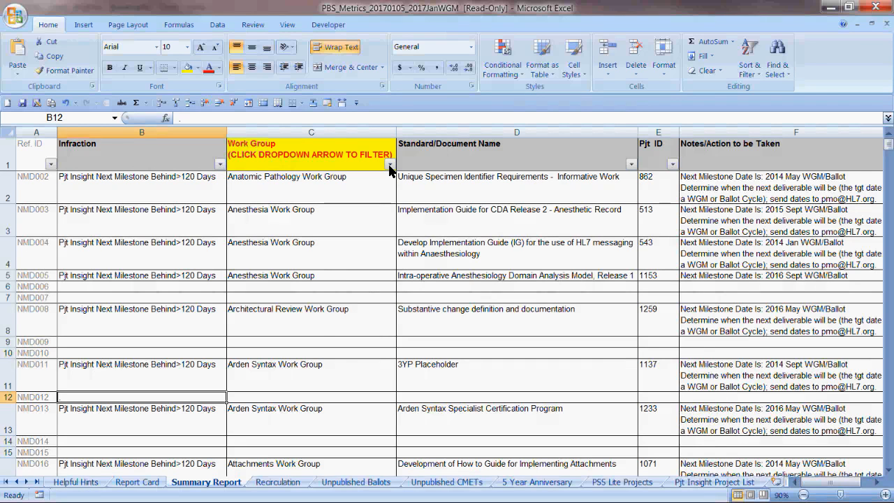
- Filter the Summary Report's Work Group column to Emergency Care Work Group only
{"action": "left_click", "coordinate": [390, 166]}
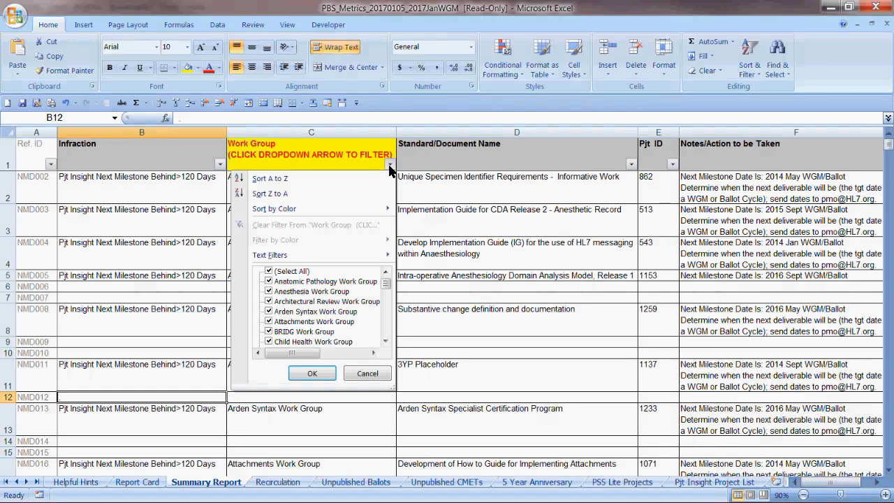
{"action": "left_click", "coordinate": [269, 272]}
{"action": "left_click_drag", "start_coordinate": [386, 286], "coordinate": [385, 301]}
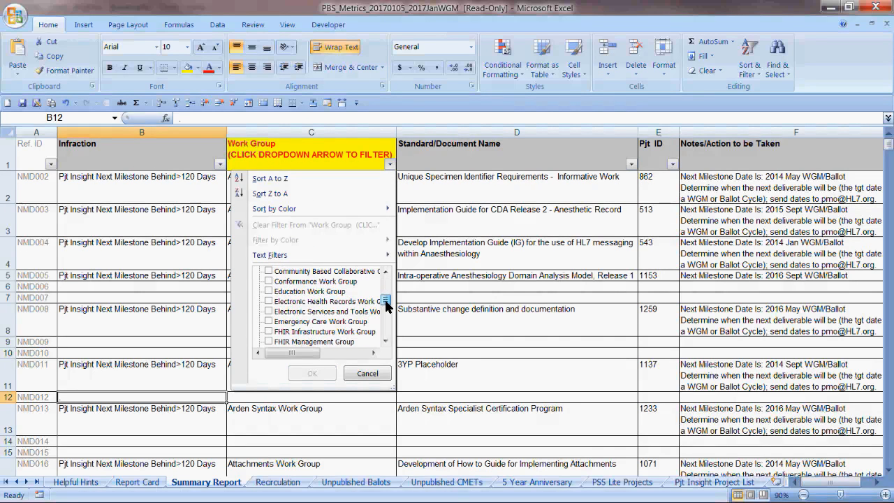
{"action": "left_click", "coordinate": [268, 322]}
{"action": "left_click", "coordinate": [312, 373]}
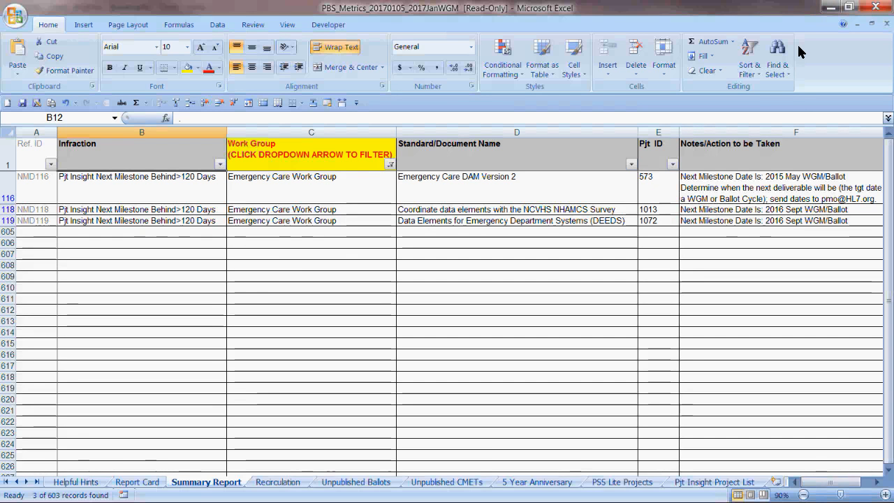
- Switch back to the browser and open the TSC project's releases in GForge to locate the PBS_Metrics file
{"action": "left_click", "coordinate": [830, 7]}
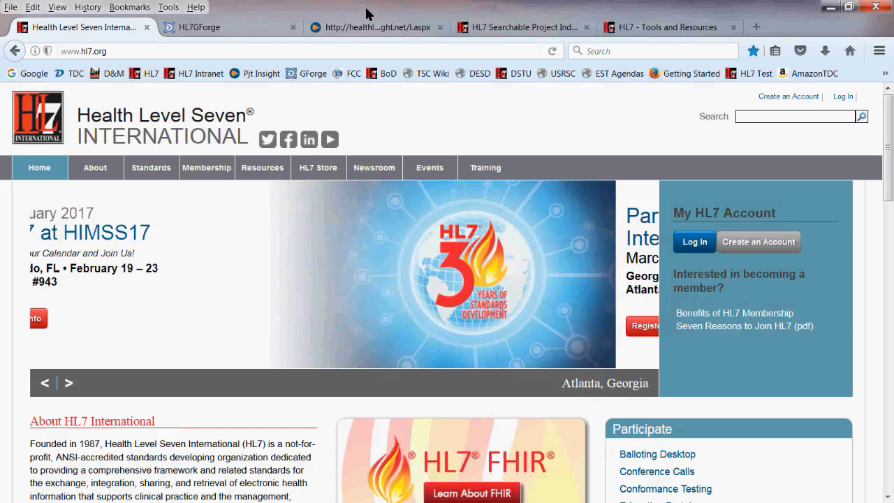
{"action": "left_click", "coordinate": [239, 28]}
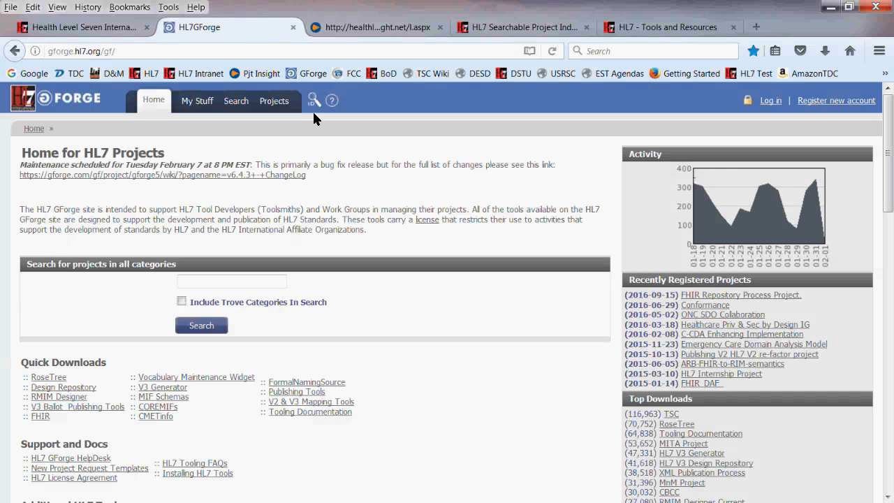
{"action": "left_click", "coordinate": [274, 101]}
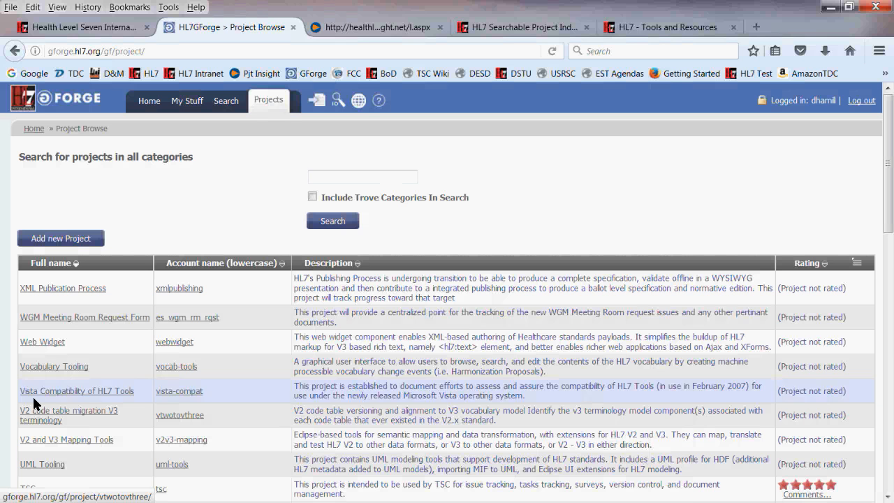
{"action": "scroll", "coordinate": [628, 229], "scroll_direction": "down", "scroll_amount": 3}
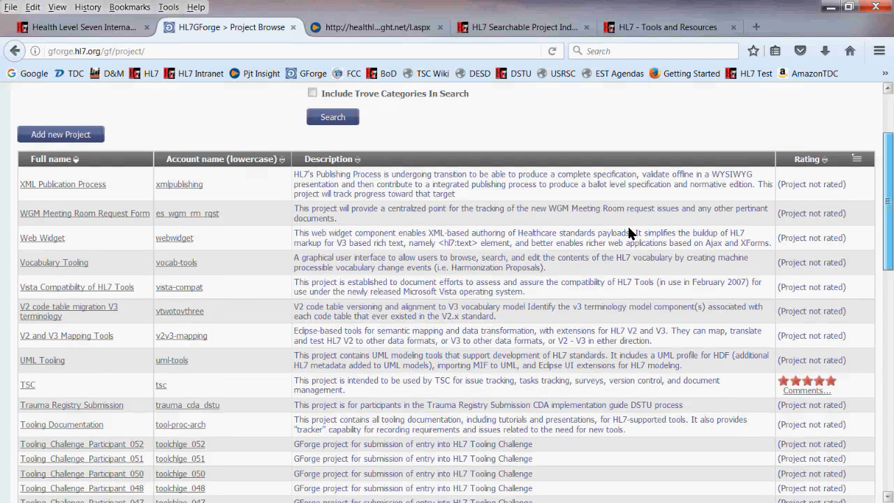
{"action": "left_click", "coordinate": [28, 386]}
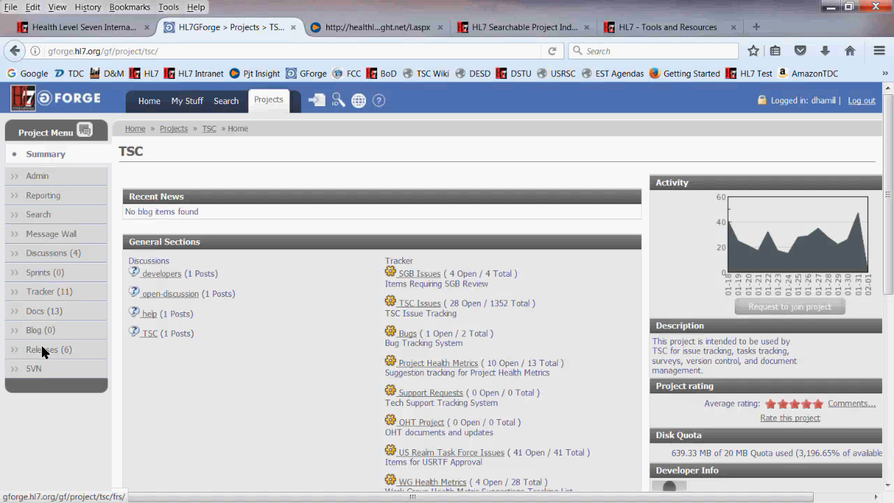
{"action": "left_click", "coordinate": [42, 349]}
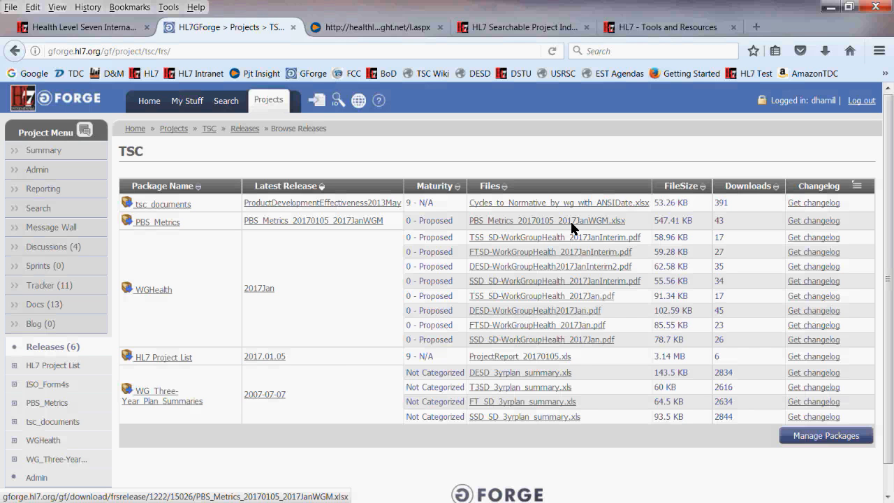
- Log in to the HL7 Project Management System with the username emergencycare and the account password
{"action": "left_click", "coordinate": [370, 27]}
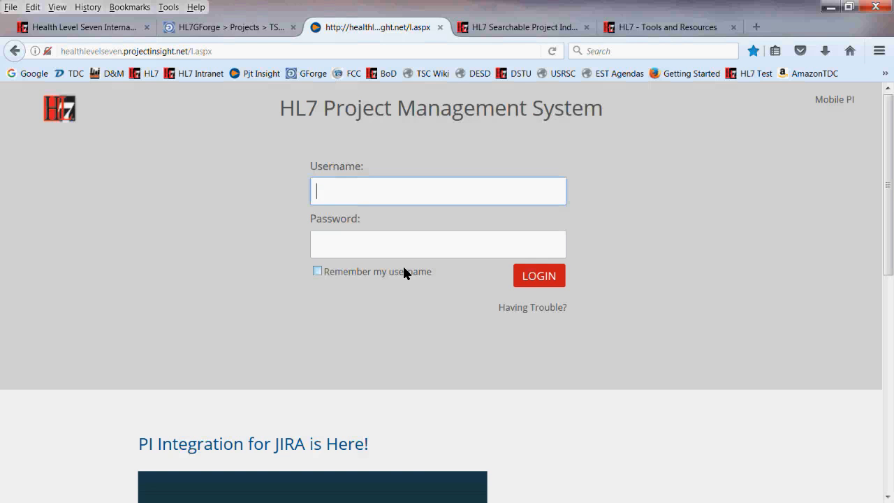
{"action": "type", "text": "emergencycare"}
{"action": "key", "text": "Tab"}
{"action": "type", "text": "********"}
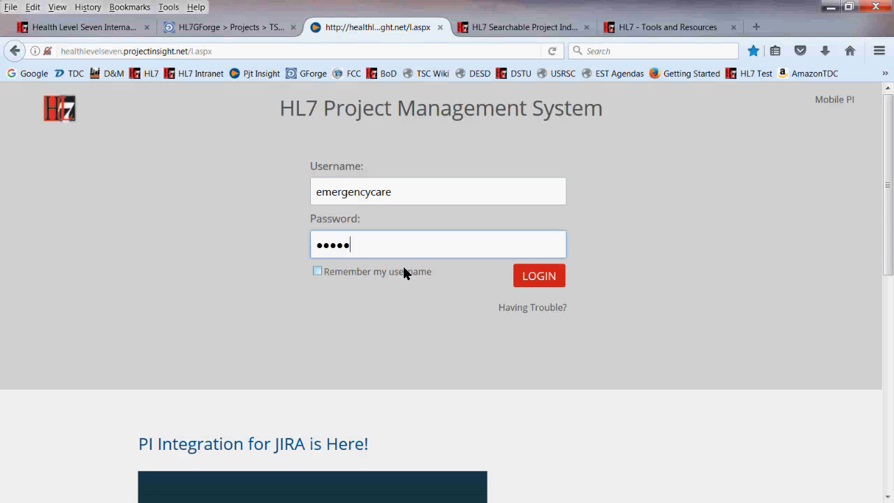
{"action": "key", "text": "BackSpace"}
{"action": "key", "text": "BackSpace"}
{"action": "key", "text": "BackSpace"}
{"action": "key", "text": "BackSpace"}
{"action": "key", "text": "BackSpace"}
{"action": "key", "text": "BackSpace"}
{"action": "key", "text": "BackSpace"}
{"action": "key", "text": "BackSpace"}
{"action": "type", "text": "*********"}
{"action": "key", "text": "Tab"}
{"action": "key", "text": "Tab"}
{"action": "key", "text": "Return"}
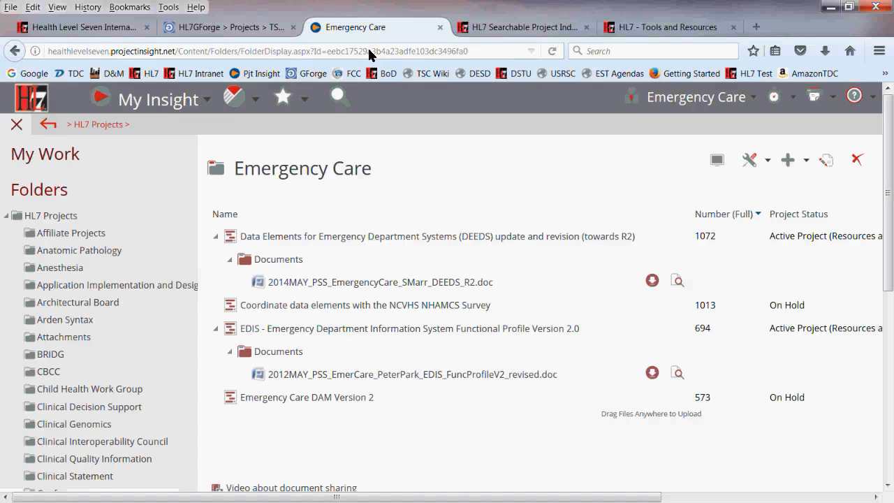
- Find the HL7 Project Database link on the HL7 home page and view the Searchable Project Database page
{"action": "left_click", "coordinate": [103, 31]}
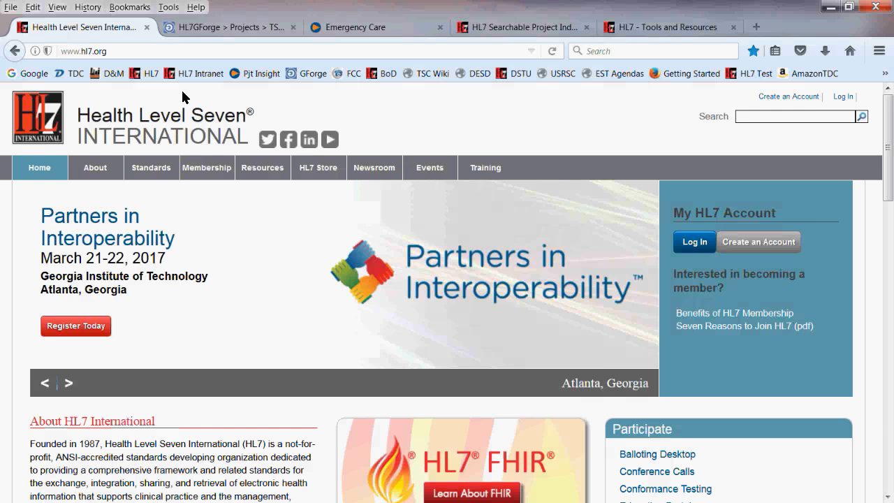
{"action": "mouse_move", "coordinate": [210, 171]}
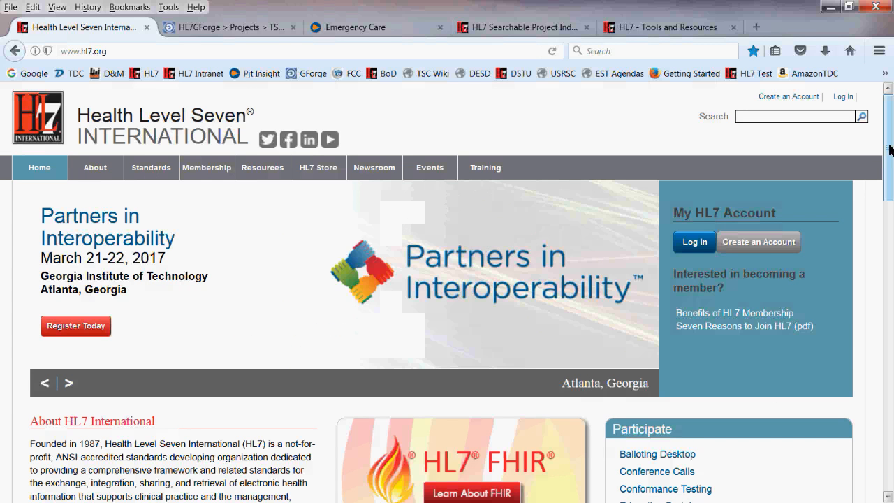
{"action": "scroll", "coordinate": [878, 144], "scroll_direction": "down", "scroll_amount": 5}
{"action": "left_click_drag", "start_coordinate": [887, 211], "coordinate": [888, 273]}
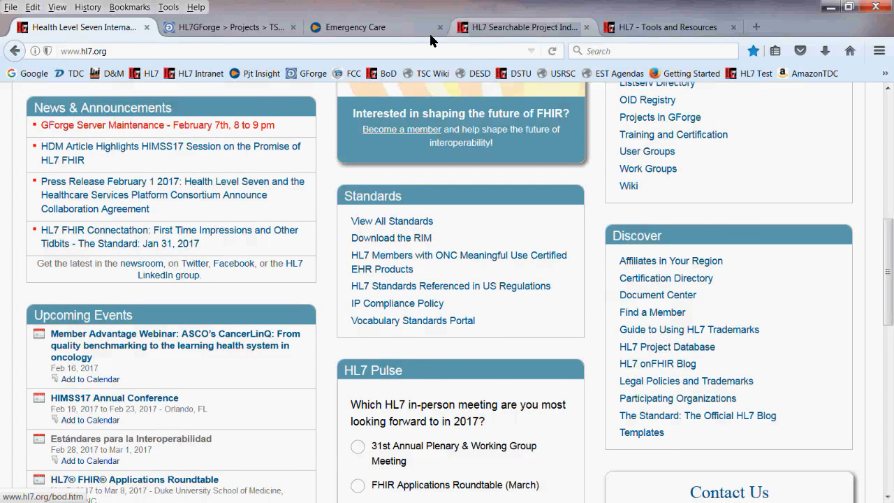
{"action": "left_click", "coordinate": [521, 29]}
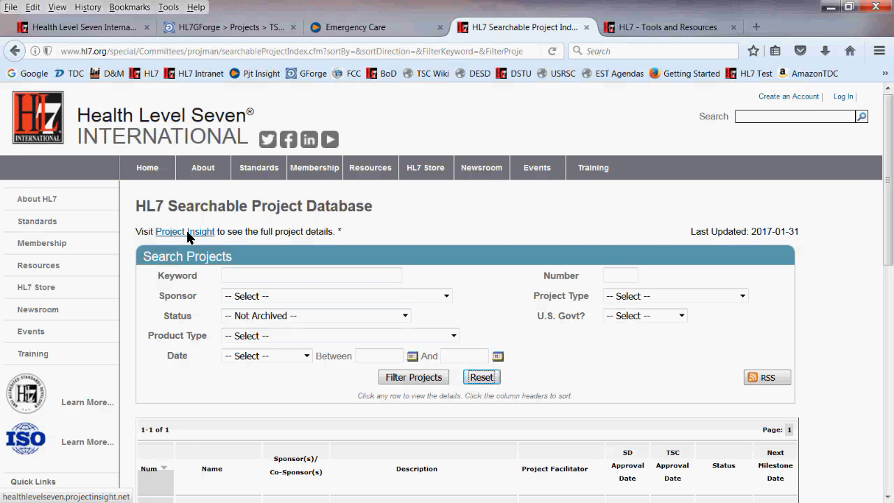
- In Project Insight, open the Emergency Care DAM Version 2 project for editing and go to the next milestone date in its custom fields
{"action": "left_click", "coordinate": [355, 30]}
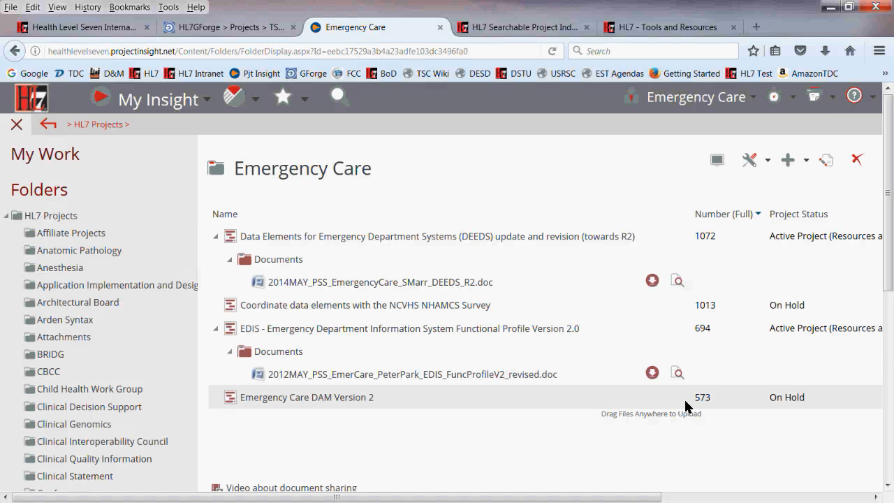
{"action": "scroll", "coordinate": [628, 401], "scroll_direction": "right", "scroll_amount": 5}
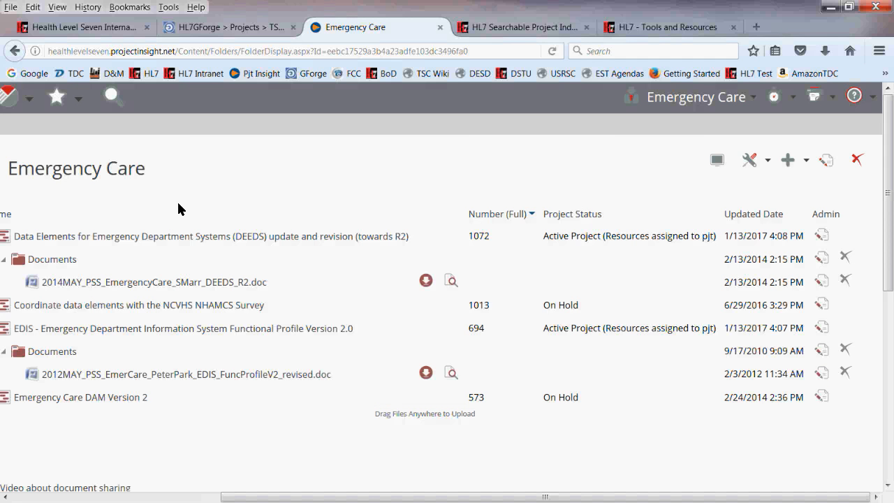
{"action": "left_click", "coordinate": [822, 396]}
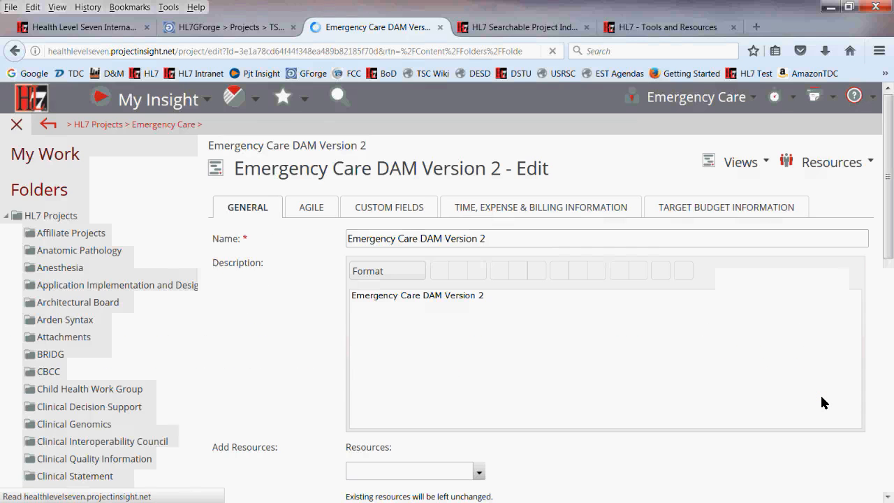
{"action": "left_click", "coordinate": [389, 205]}
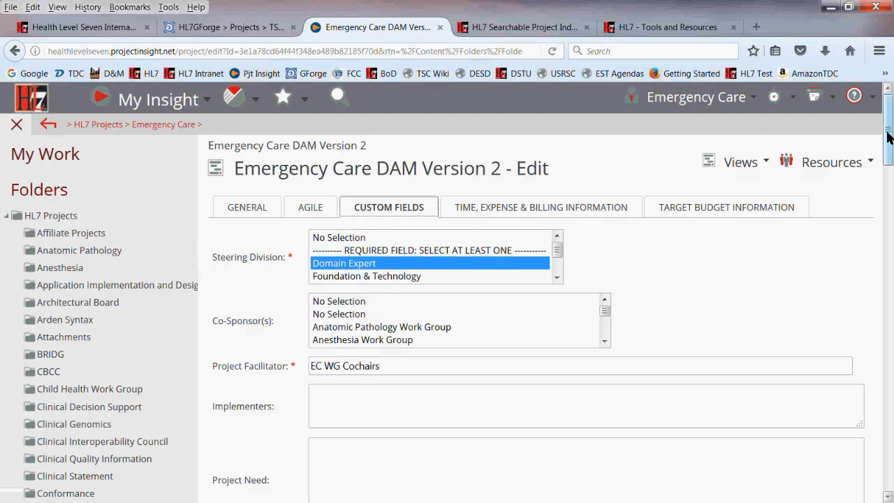
{"action": "left_click_drag", "start_coordinate": [889, 136], "coordinate": [880, 274]}
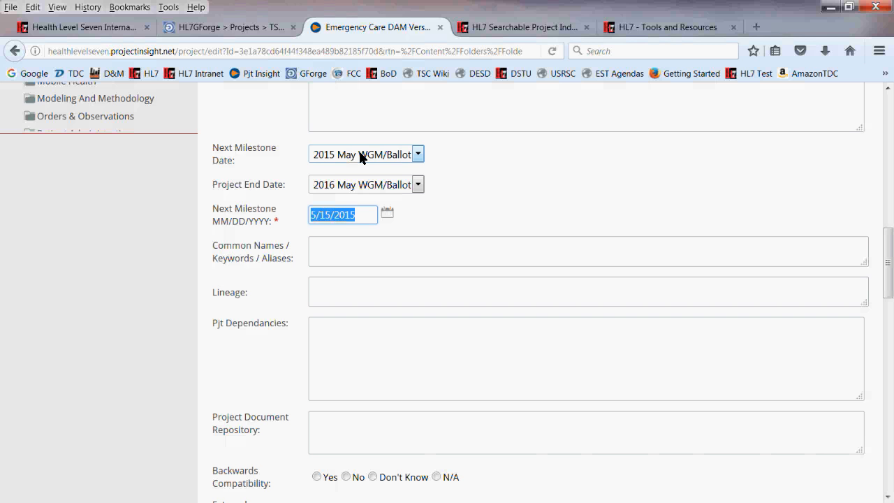
- Switch to the PBS_Metrics workbook in Excel, check the Emergency Care Work Group on the Report Card sheet, and return to the project form
{"action": "left_click_drag", "start_coordinate": [359, 215], "coordinate": [290, 220]}
{"action": "key", "text": "alt+Tab"}
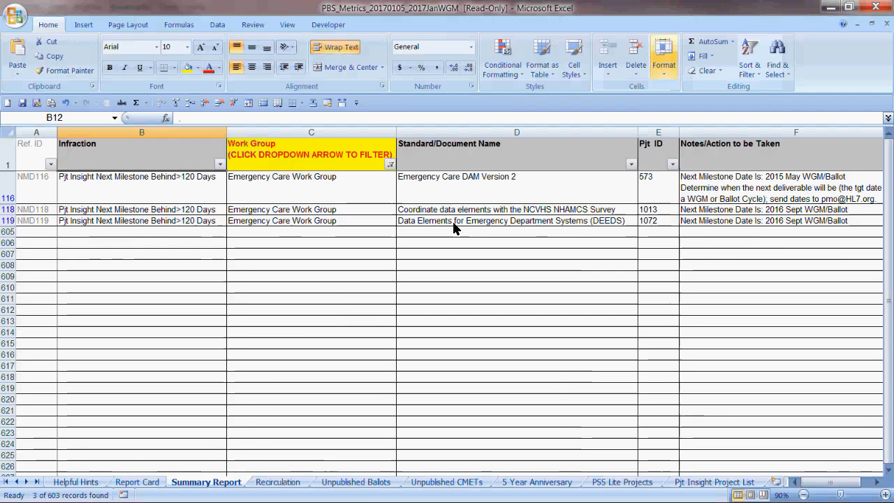
{"action": "left_click", "coordinate": [136, 482]}
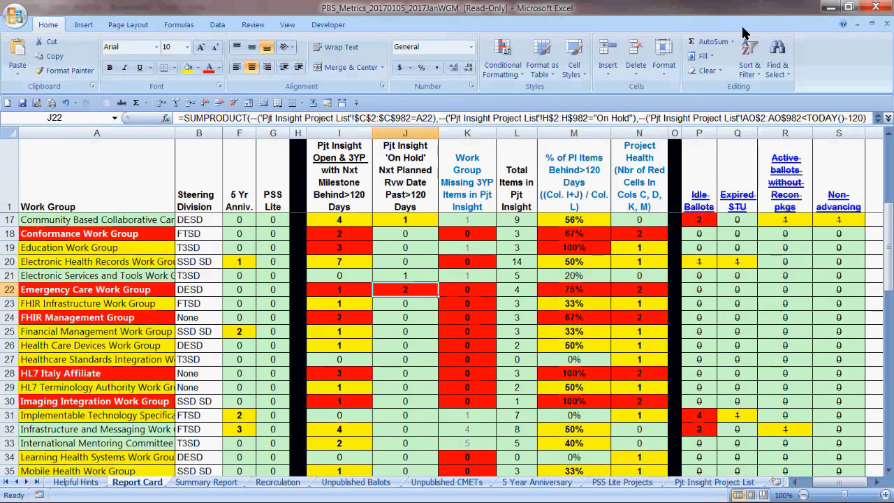
{"action": "left_click", "coordinate": [831, 8]}
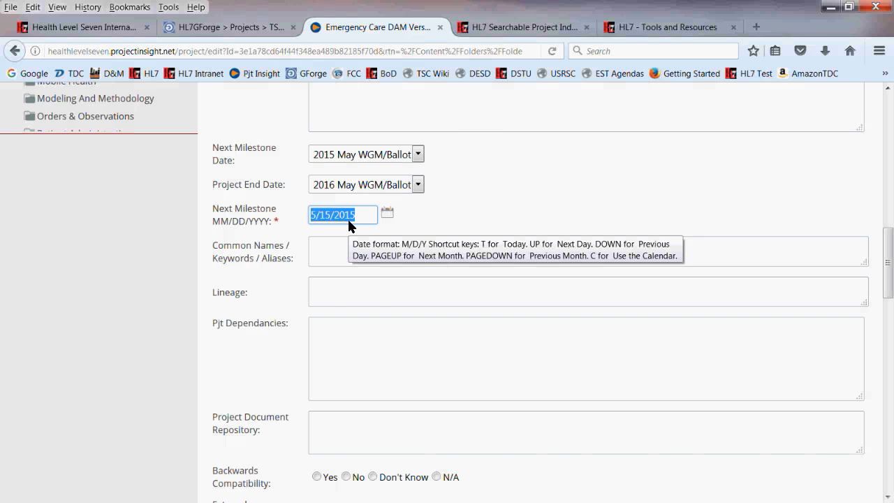
- Set the project's Next Milestone Date to 2017 Sept WGM/Ballot and its Project End Date to 2018 Sept WGM/Ballot
{"action": "left_click", "coordinate": [334, 161]}
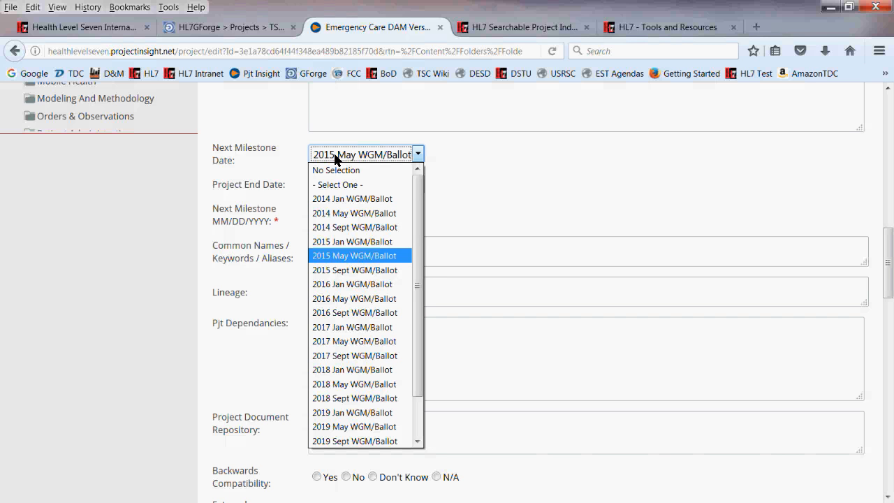
{"action": "left_click", "coordinate": [346, 356]}
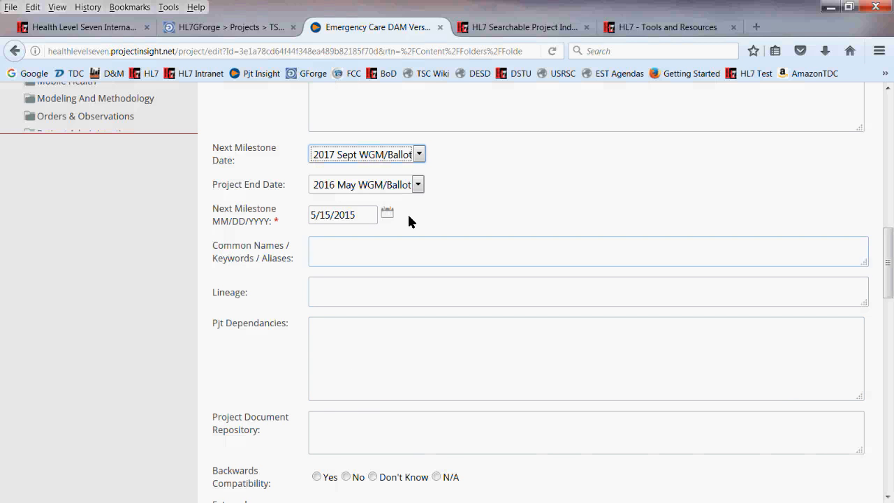
{"action": "left_click", "coordinate": [415, 188]}
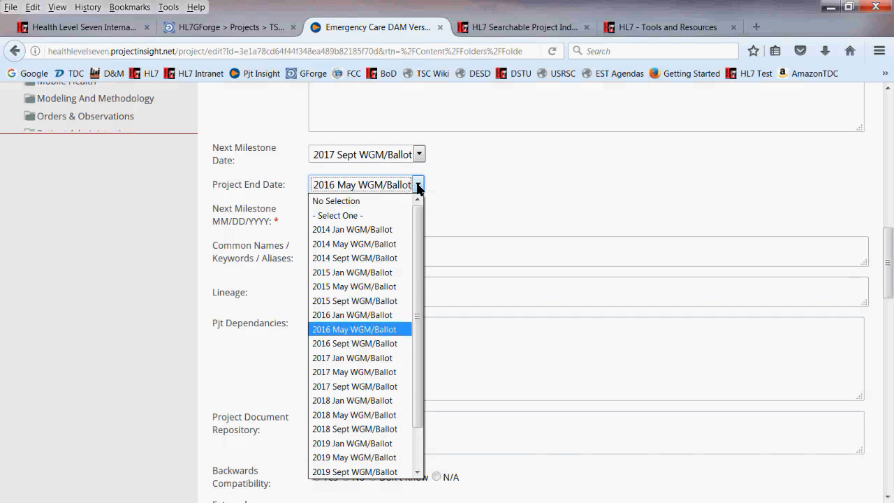
{"action": "left_click", "coordinate": [342, 430]}
- Set the Next Milestone MM/DD/YYYY date to 9/15/2017
{"action": "left_click", "coordinate": [357, 214]}
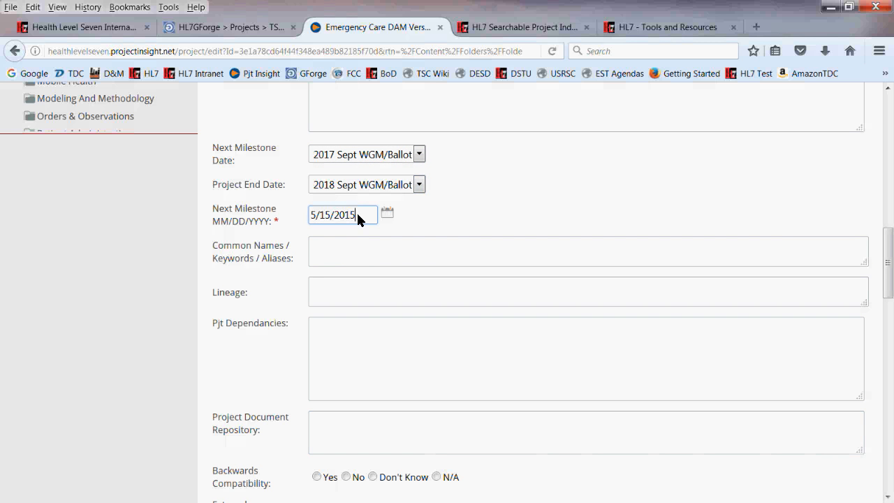
{"action": "type", "text": "7"}
{"action": "left_click", "coordinate": [318, 215]}
{"action": "key", "text": "BackSpace"}
{"action": "type", "text": "9"}
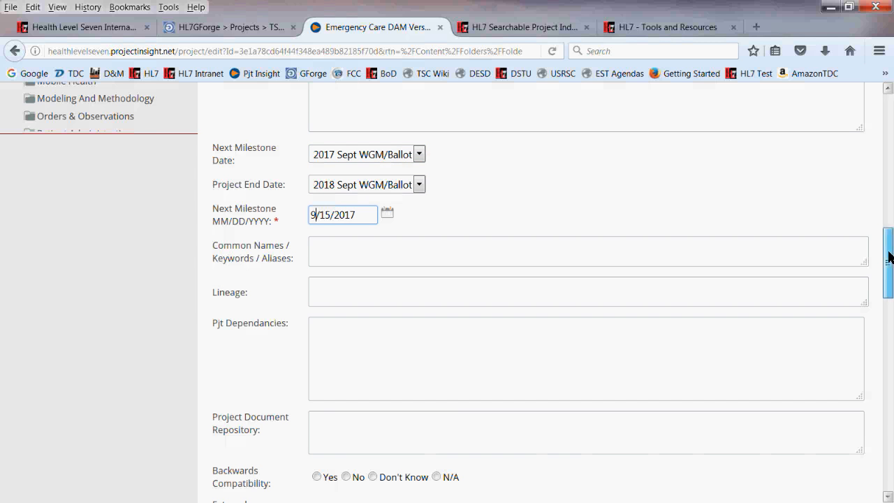
- Add "Work Group agreed that efforts will begin in September 2017; Target Dates modified." as the first line of Misc. Notes and save the project
{"action": "scroll", "coordinate": [889, 363], "scroll_direction": "down", "scroll_amount": 15}
{"action": "left_click", "coordinate": [315, 208]}
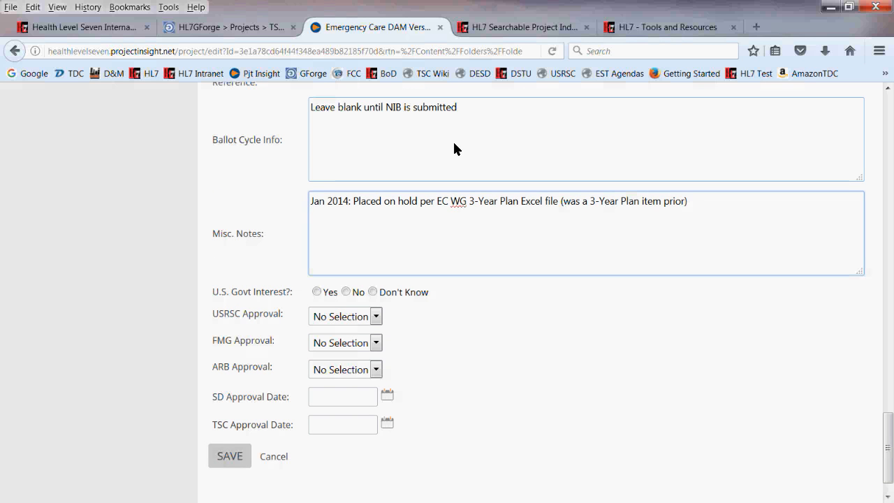
{"action": "key", "text": "Return"}
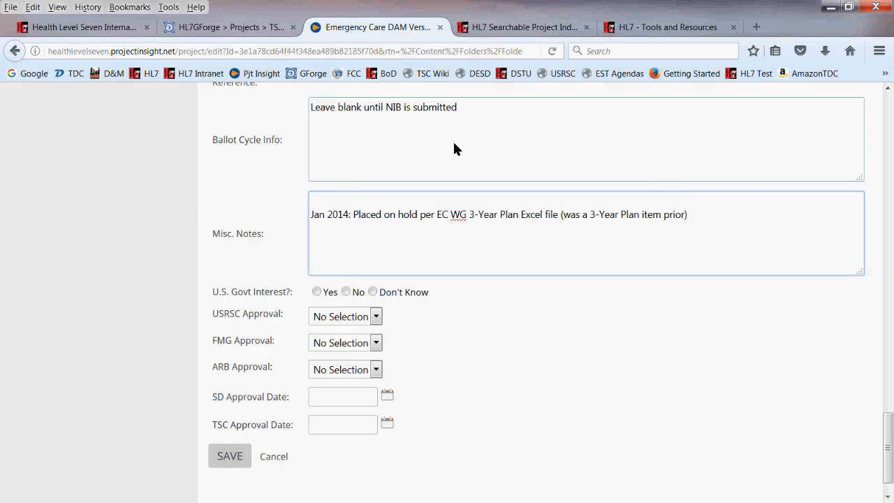
{"action": "type", "text": "Work Group agreed to"}
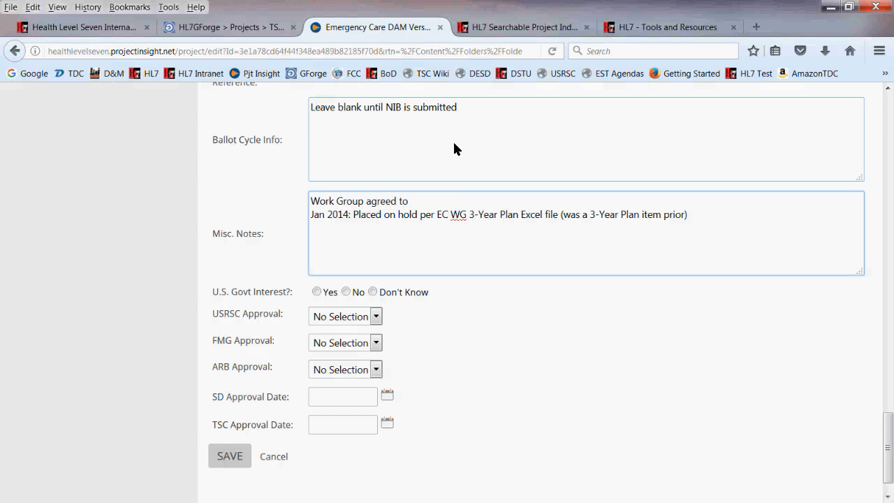
{"action": "key", "text": "BackSpace"}
{"action": "type", "text": "hat efforts will begin "}
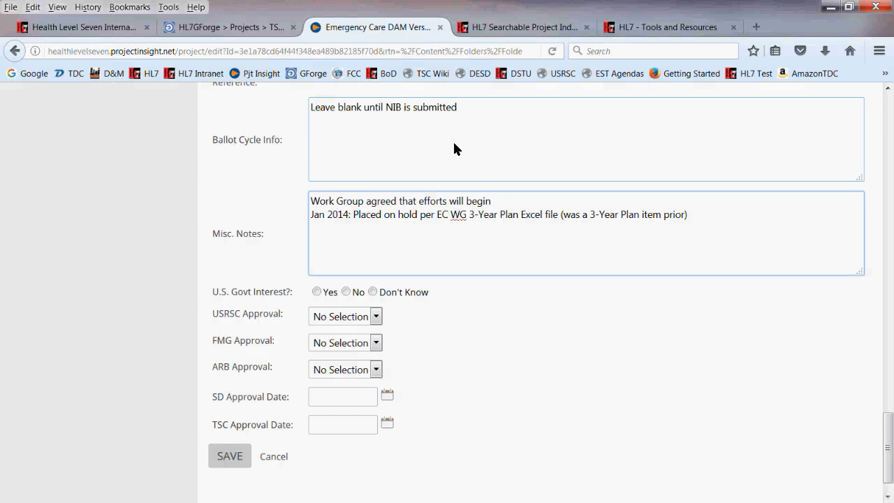
{"action": "type", "text": "in September 2017; Nex"}
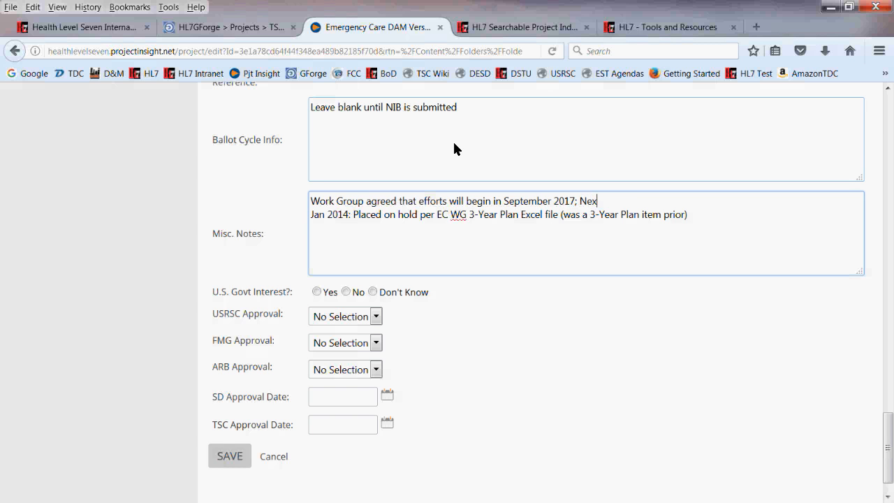
{"action": "type", "text": "t Me"}
{"action": "key", "text": "BackSpace"}
{"action": "key", "text": "BackSpace"}
{"action": "key", "text": "BackSpace"}
{"action": "key", "text": "BackSpace"}
{"action": "key", "text": "BackSpace"}
{"action": "key", "text": "BackSpace"}
{"action": "key", "text": "BackSpace"}
{"action": "type", "text": "Targe D"}
{"action": "key", "text": "BackSpace"}
{"action": "key", "text": "BackSpace"}
{"action": "type", "text": "t Dates modified."}
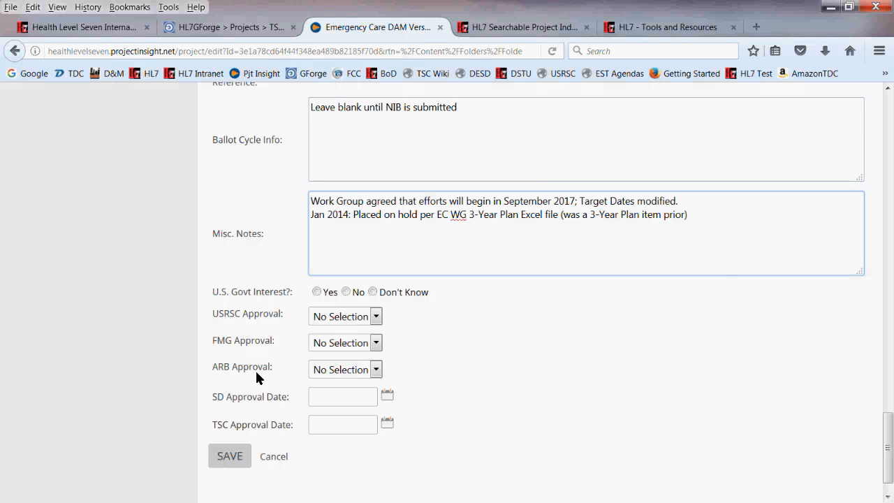
{"action": "left_click", "coordinate": [233, 458]}
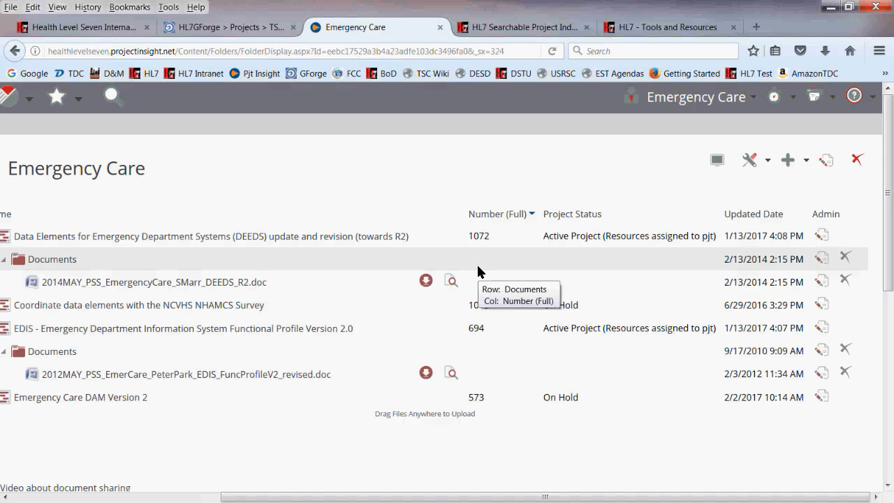
- Search the HL7 Searchable Project Database for project number 573 and view the matching row
{"action": "left_click", "coordinate": [541, 25]}
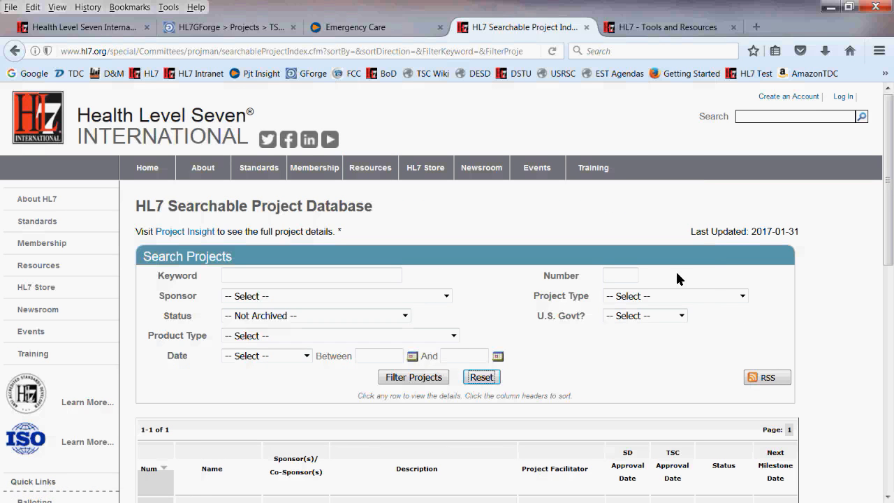
{"action": "left_click", "coordinate": [621, 276]}
{"action": "type", "text": "573"}
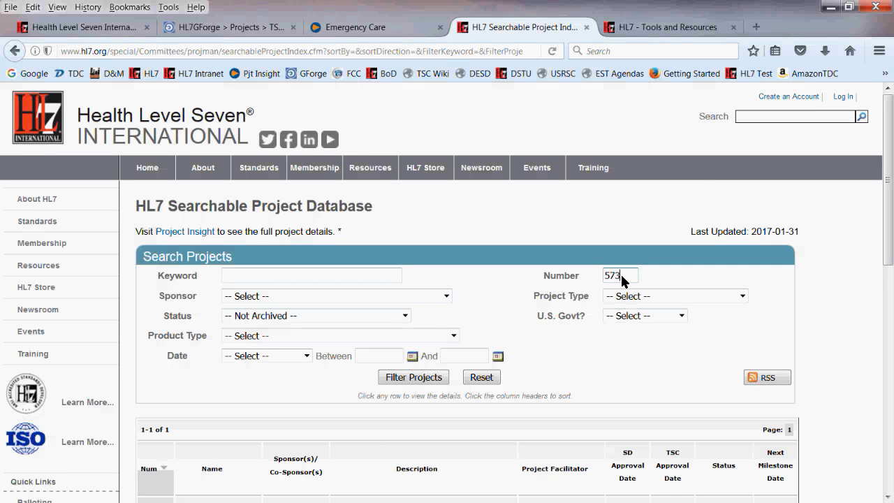
{"action": "key", "text": "Return"}
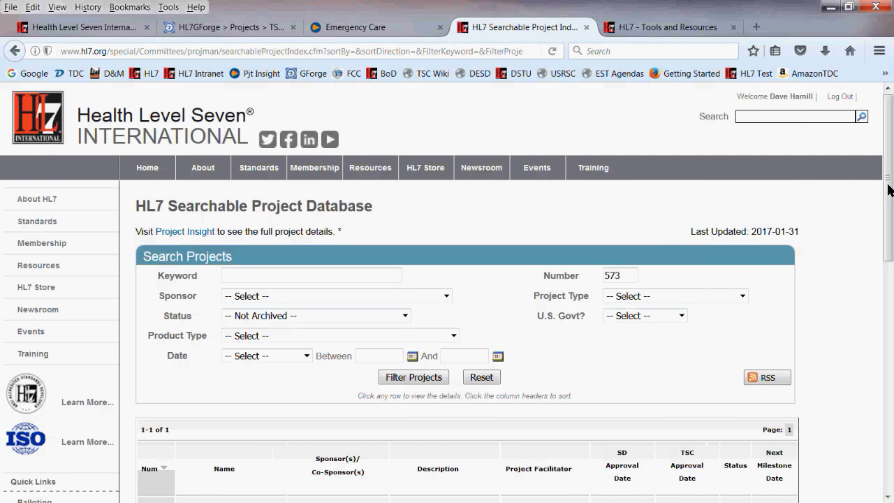
{"action": "left_click_drag", "start_coordinate": [890, 190], "coordinate": [888, 263]}
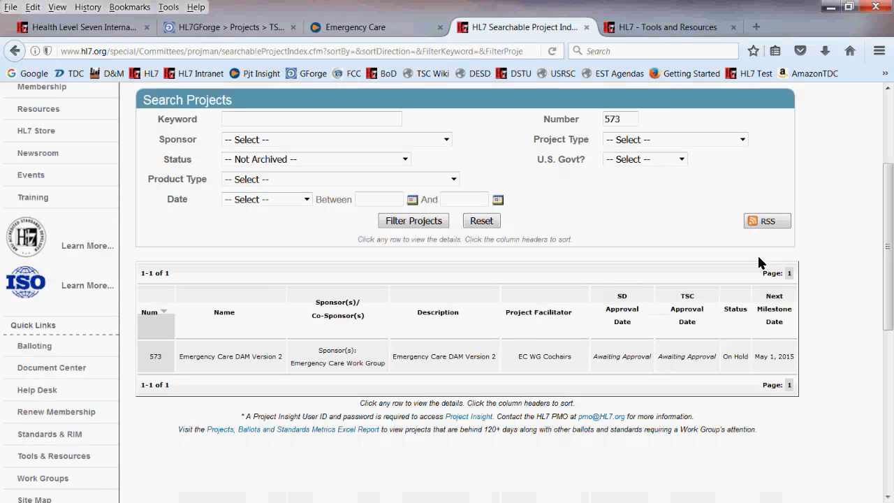
- Open the Emergency Care DAM Version 2 project summary in a new tab and review its details through the milestone and end dates
{"action": "right_click", "coordinate": [426, 355]}
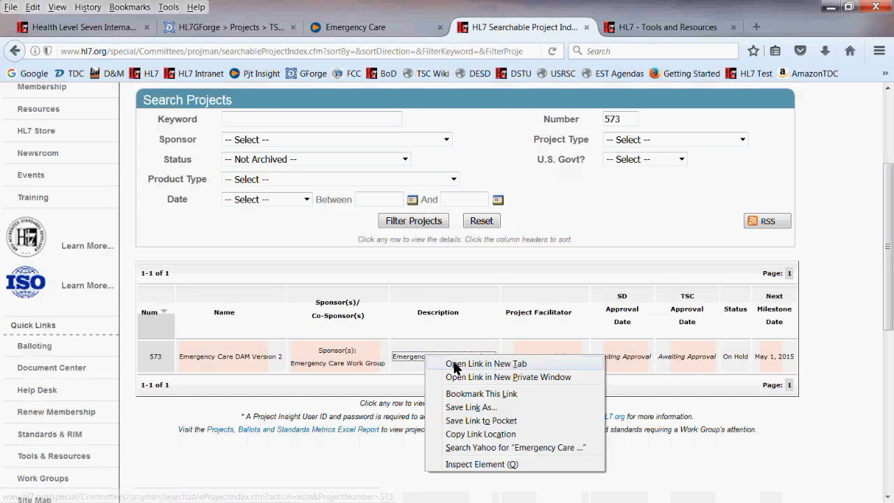
{"action": "left_click", "coordinate": [455, 364]}
{"action": "left_click", "coordinate": [638, 27]}
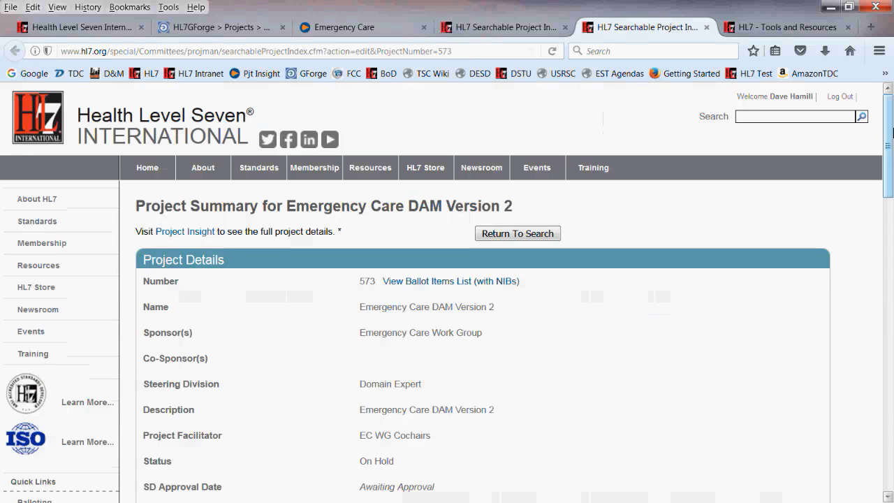
{"action": "left_click_drag", "start_coordinate": [888, 126], "coordinate": [885, 174]}
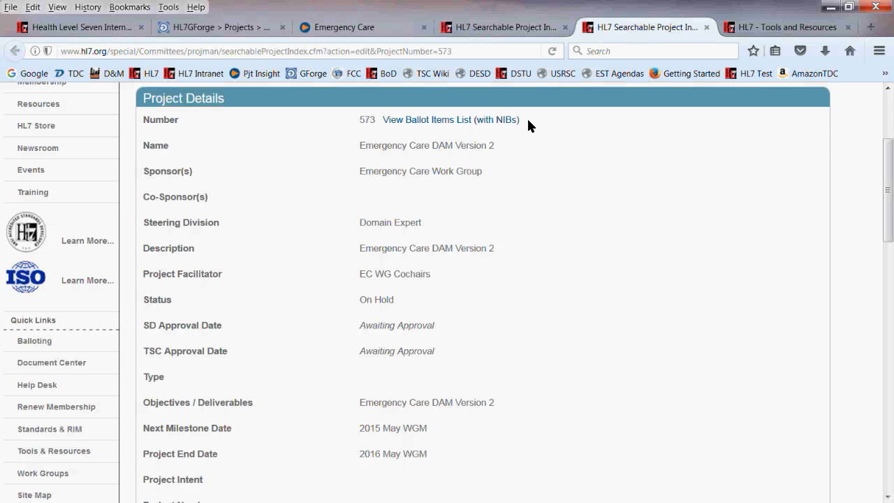
- Check the Emergency Care project list in Project Insight, and return to the beginning of the project's summary in the HL7 database
{"action": "left_click", "coordinate": [353, 28]}
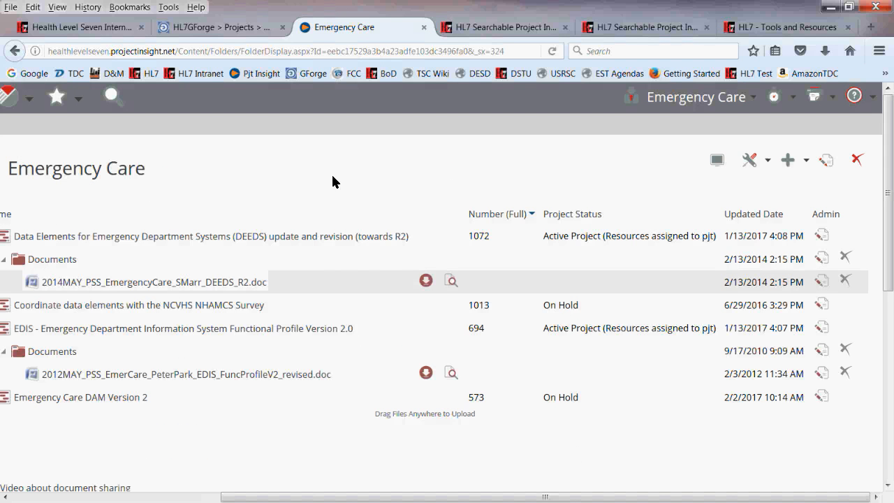
{"action": "left_click", "coordinate": [639, 27]}
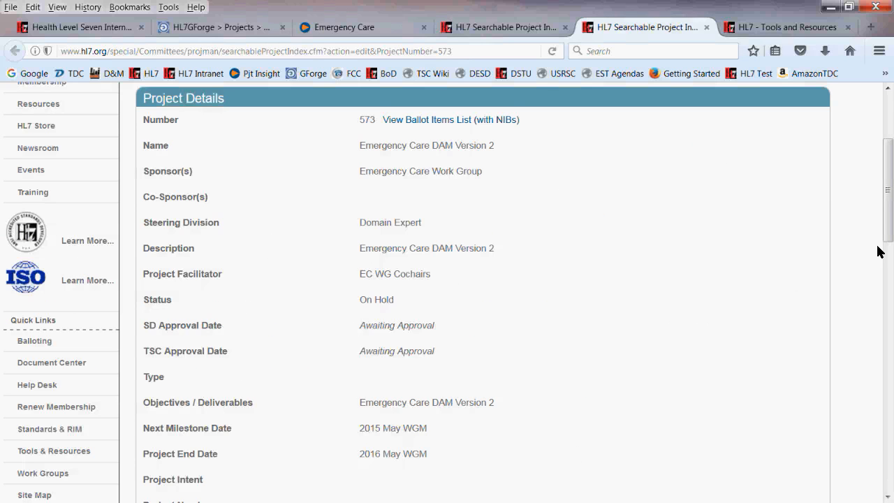
{"action": "left_click_drag", "start_coordinate": [886, 226], "coordinate": [886, 126]}
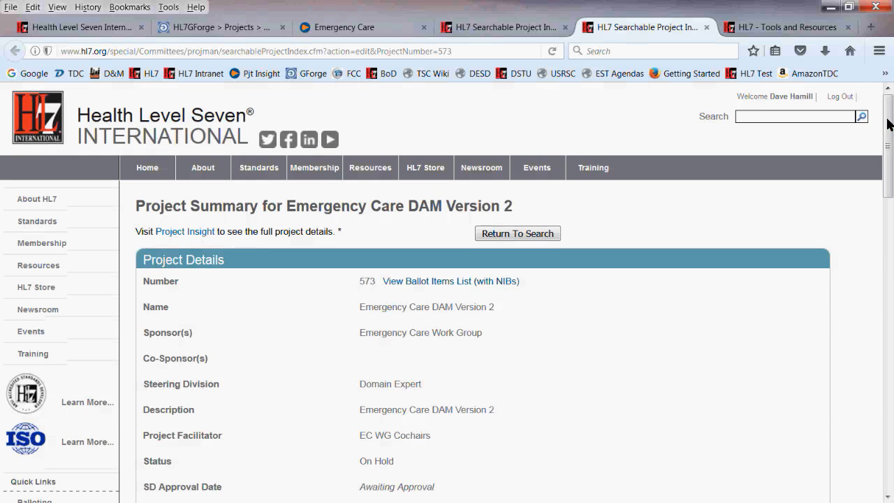